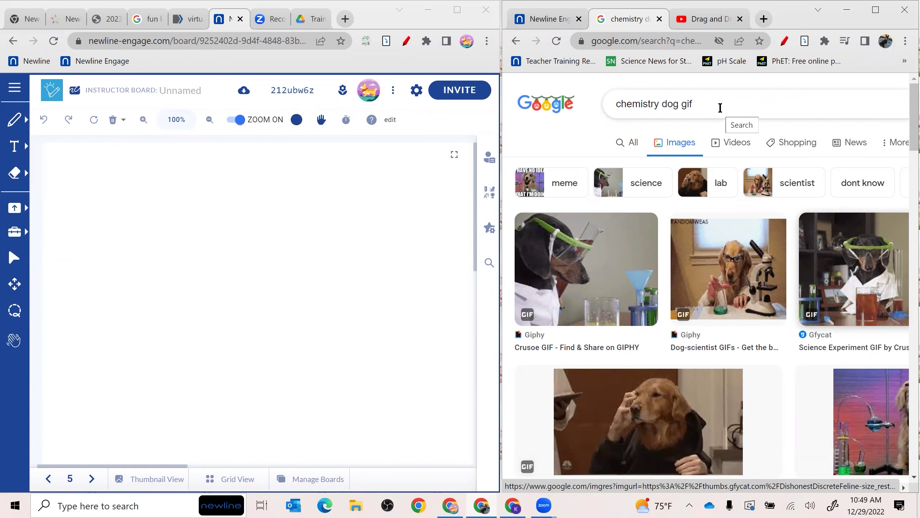
scroll(746, 307, "down", 1)
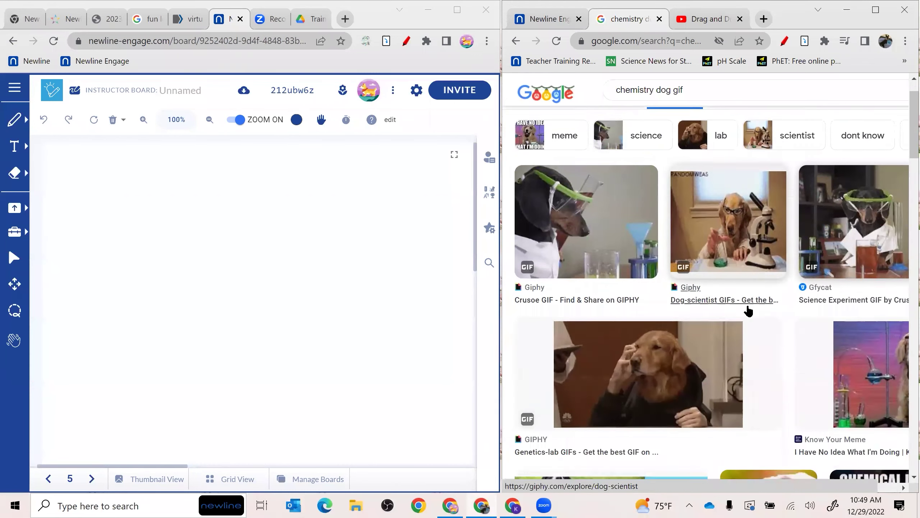
scroll(746, 308, "up", 1)
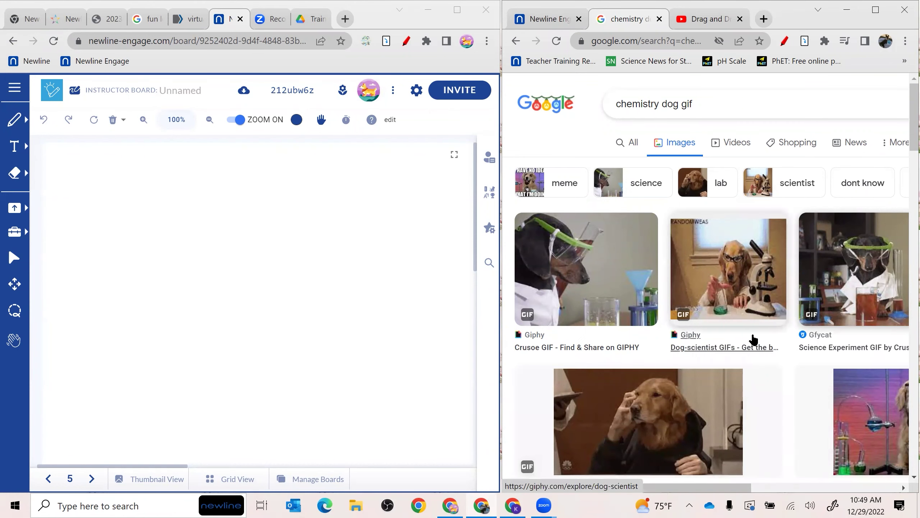
Step: Enlarge the Giphy dog-scientist GIF result in the Google Images preview panel
left_click(728, 276)
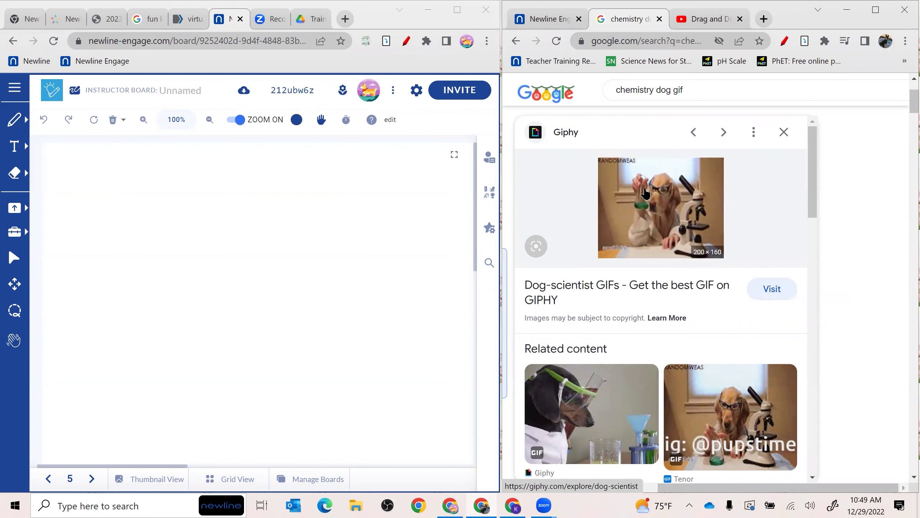
mouse_move(660, 208)
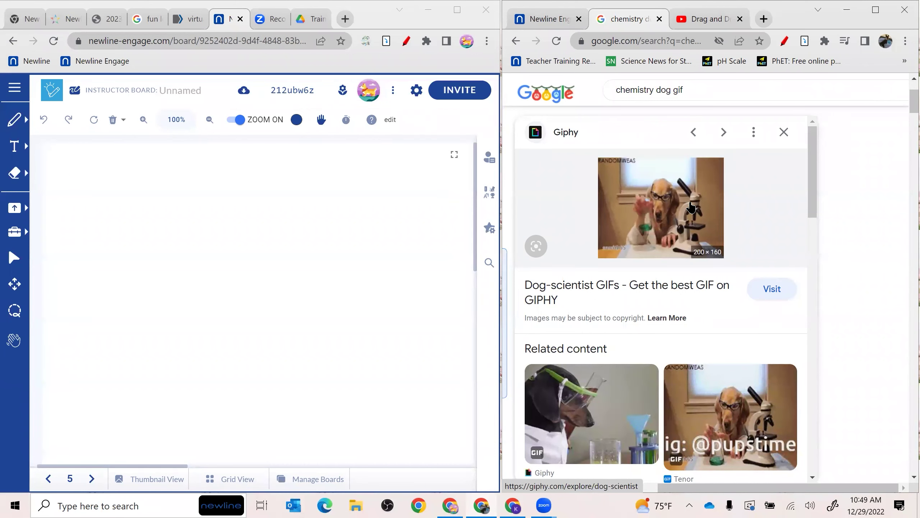
Step: Drag the dog-scientist GIF from the preview onto the board, left of centre
left_click_drag(694, 212, 203, 250)
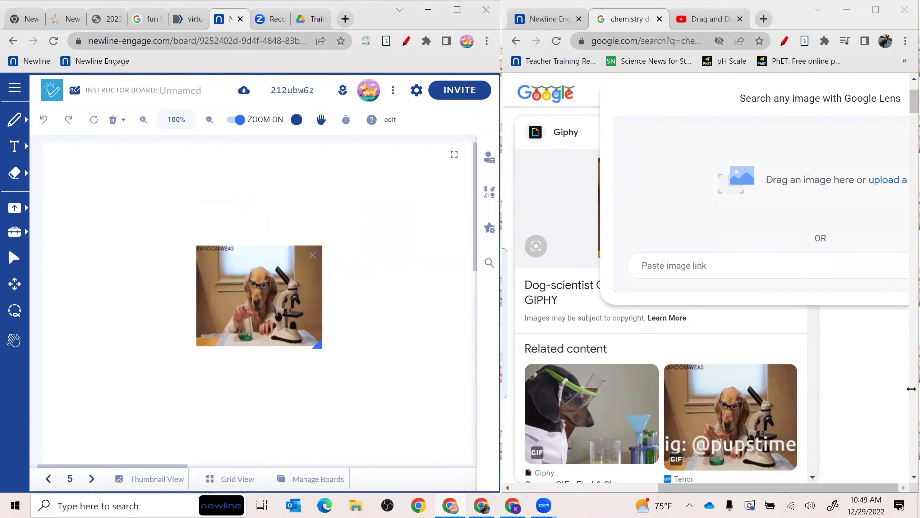